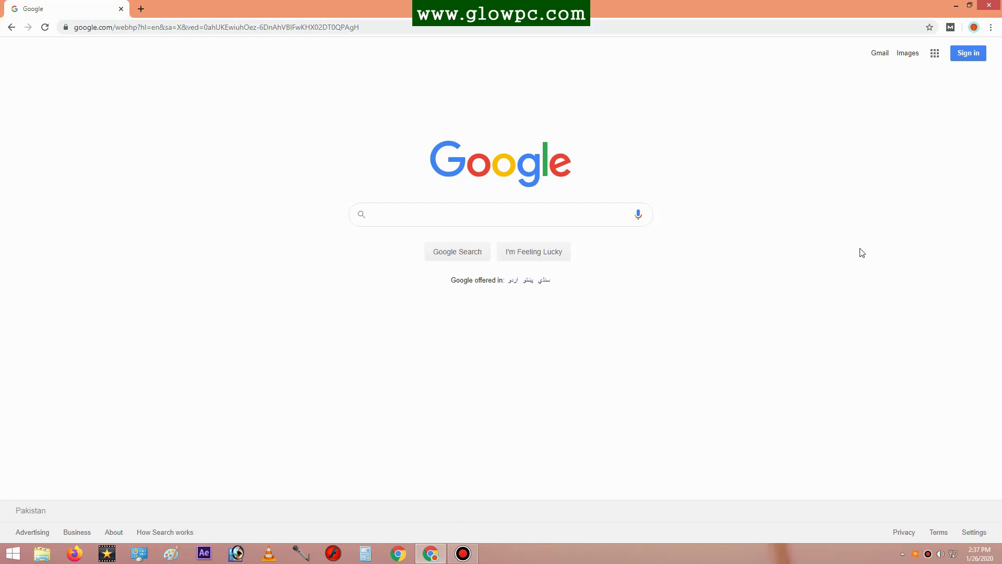
# Search Google for 'pak urdu installer free download' using the suggested query
pyautogui.click(483, 224)
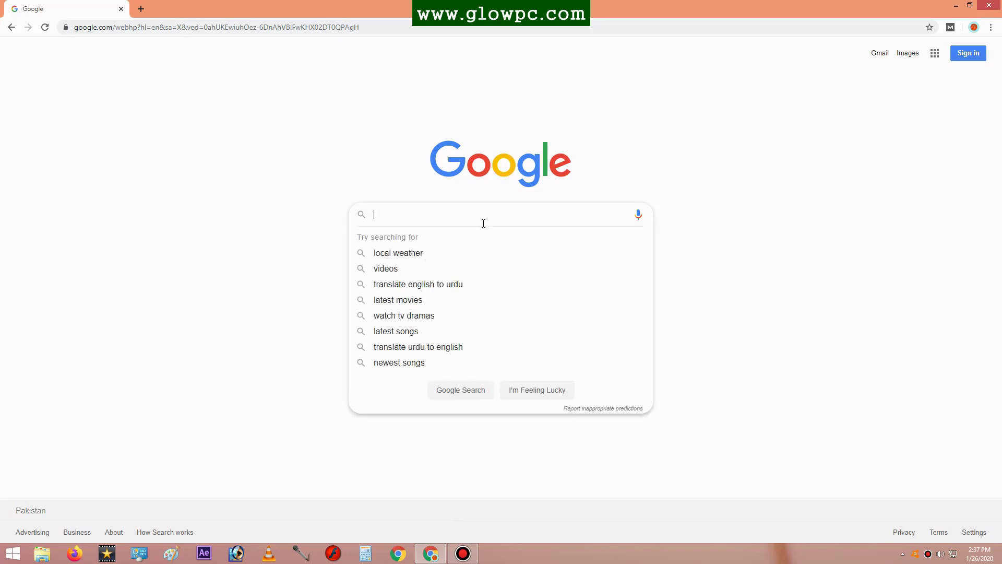
pyautogui.write('pak urdu installe')
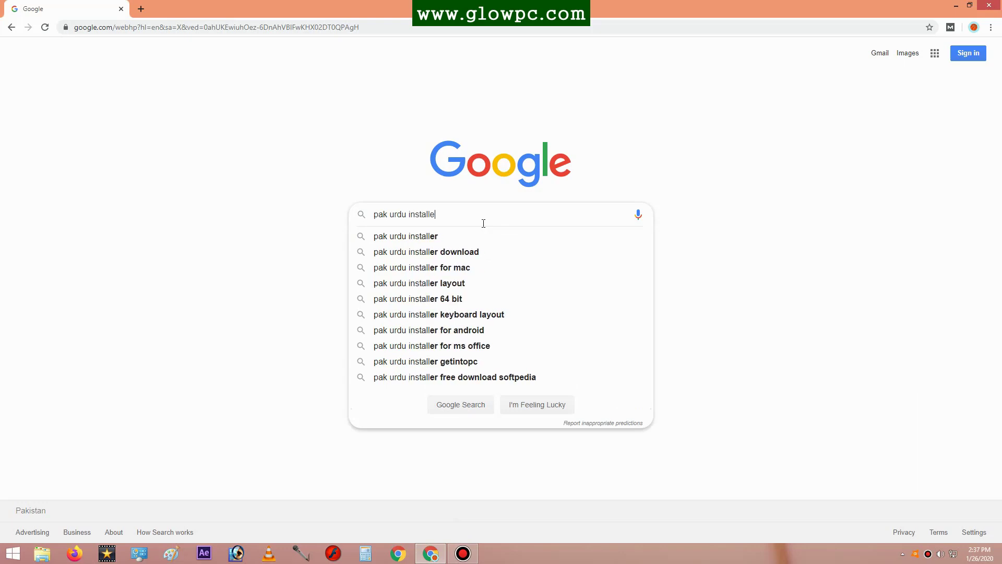
pyautogui.write('r free')
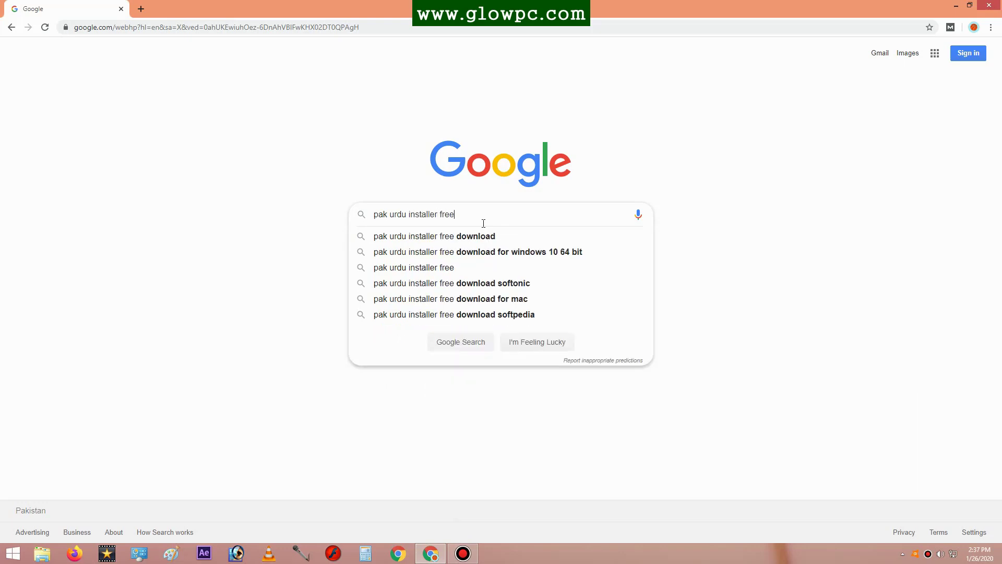
pyautogui.press('Down')
pyautogui.press('Return')
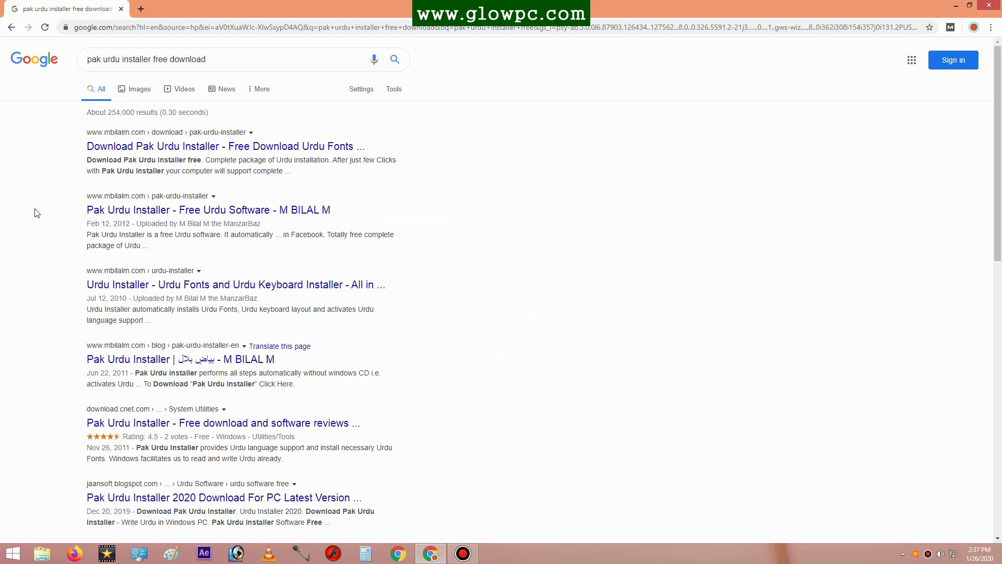
# Open the 'Pak Urdu Installer Free Download (Latest 2020) - Glowpc.com' result
pyautogui.scroll(-2, 37, 212)
pyautogui.scroll(-1, 36, 214)
pyautogui.scroll(-1, 36, 215)
pyautogui.scroll(-1, 35, 217)
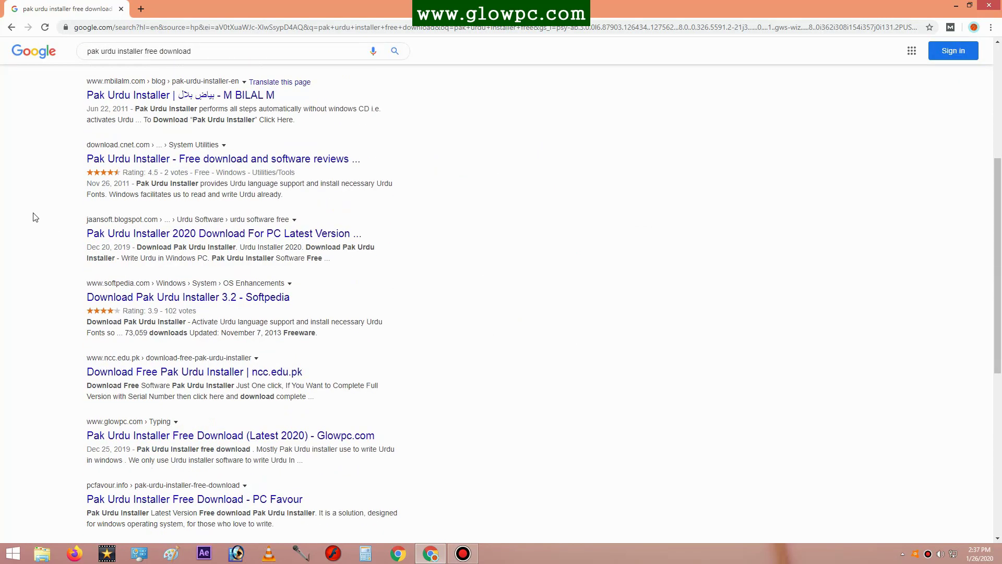
pyautogui.scroll(-2, 35, 217)
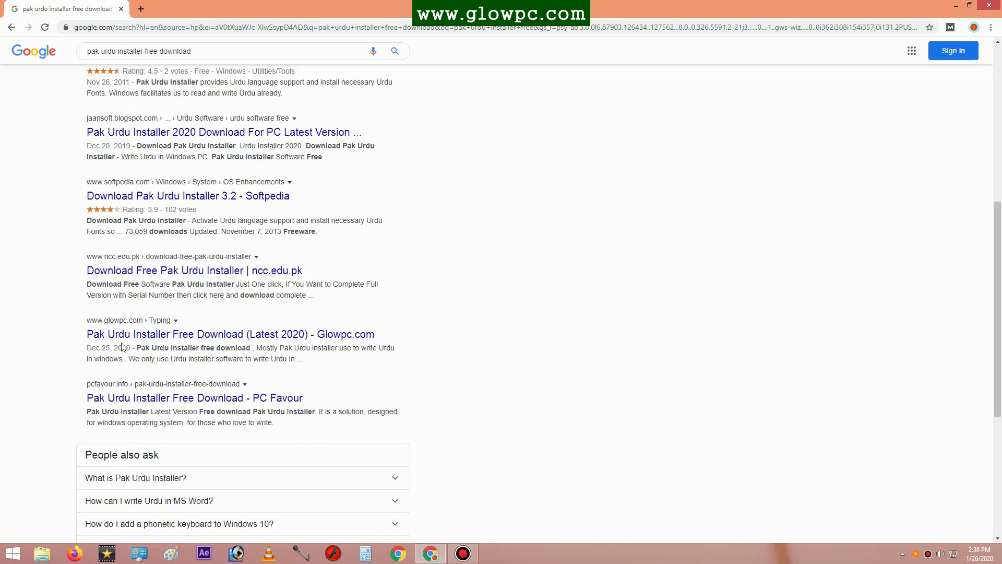
pyautogui.click(131, 336)
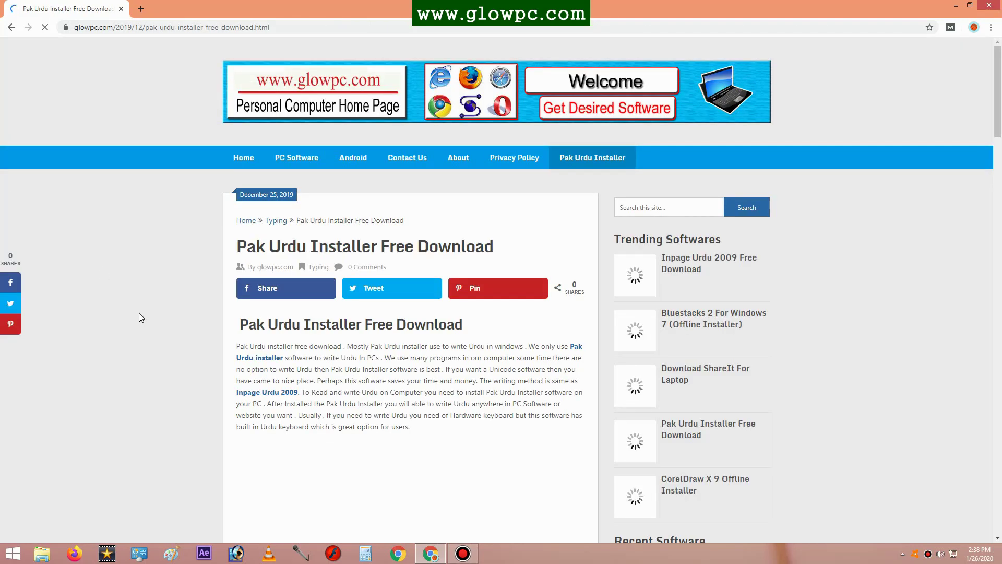
# Download Pak-Urdu-Installer.exe with the article's 'Download (11 MB Size)' button
pyautogui.scroll(-2, 157, 317)
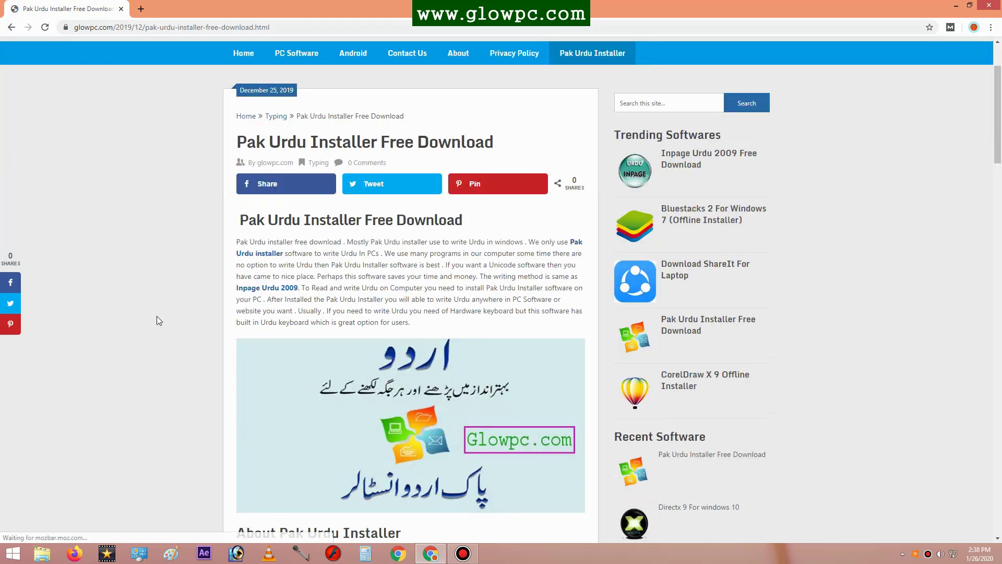
pyautogui.scroll(-8, 156, 316)
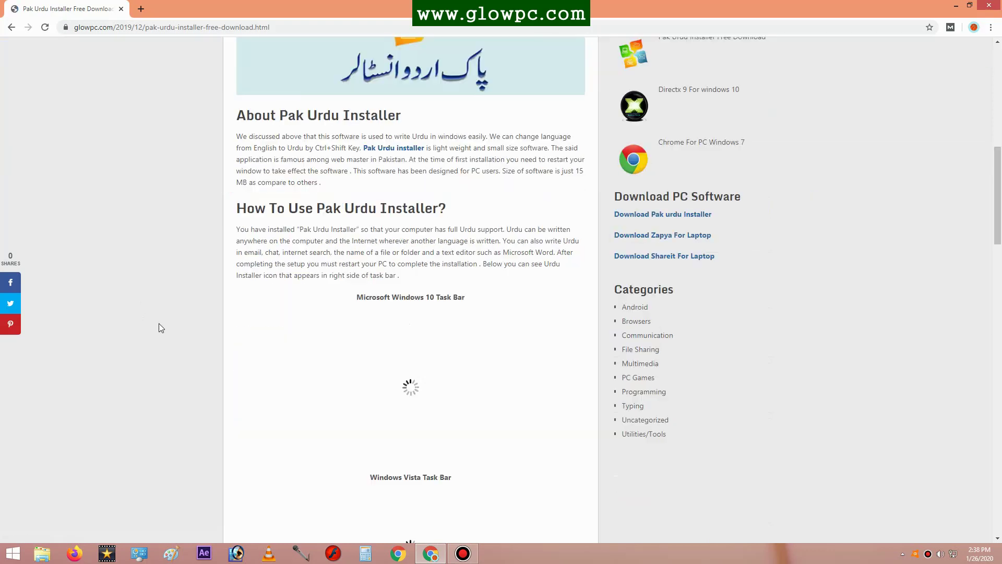
pyautogui.scroll(-6, 159, 327)
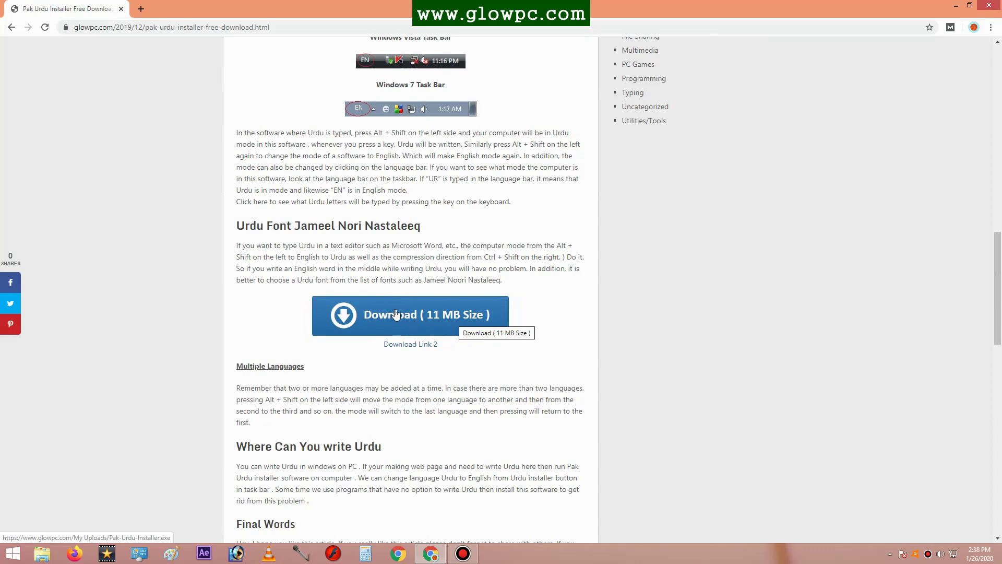
pyautogui.click(406, 323)
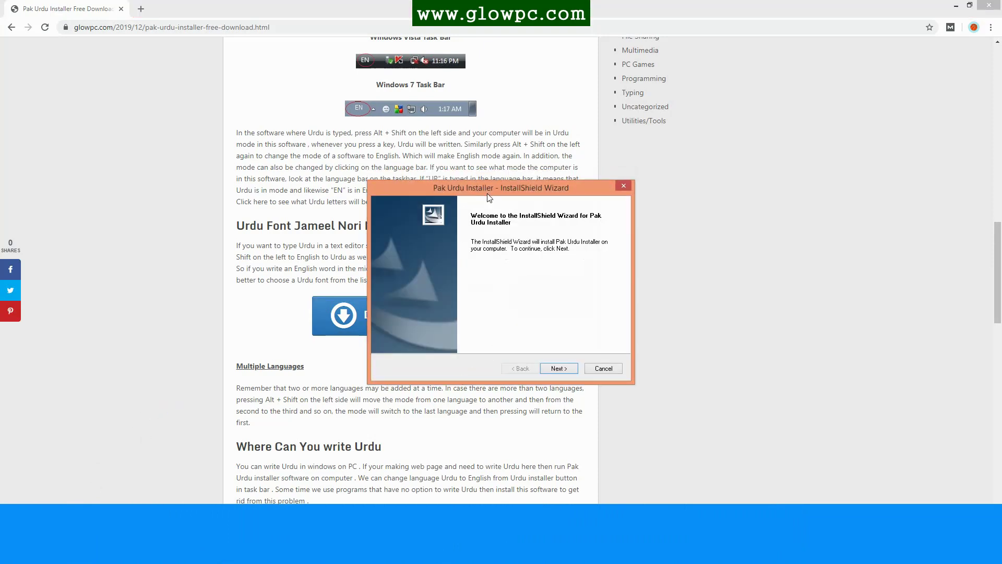
# Reposition the InstallShield Wizard and run the Pak Urdu Installer installation with Next and Install
pyautogui.moveTo(489, 186); pyautogui.dragTo(462, 167)
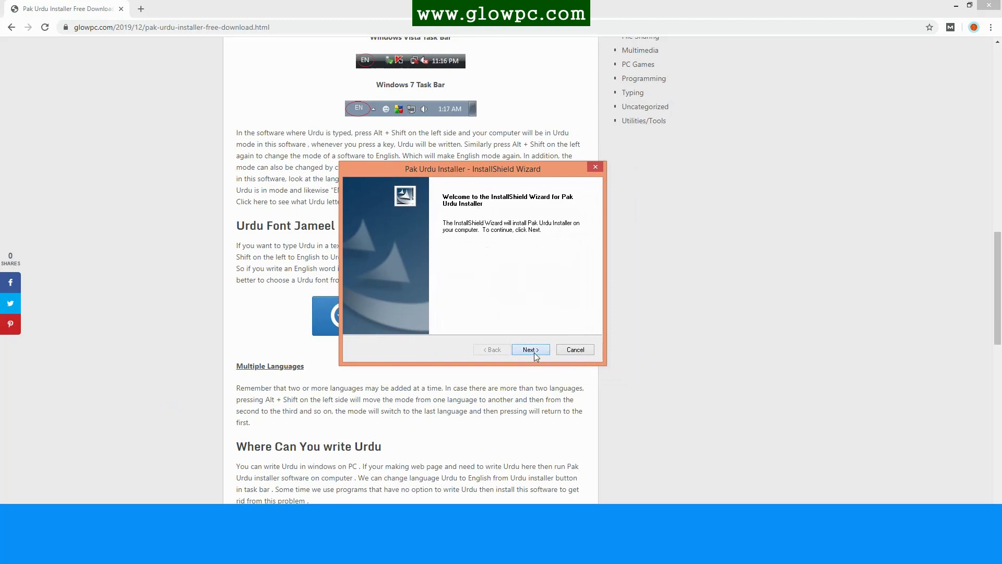
pyautogui.click(534, 353)
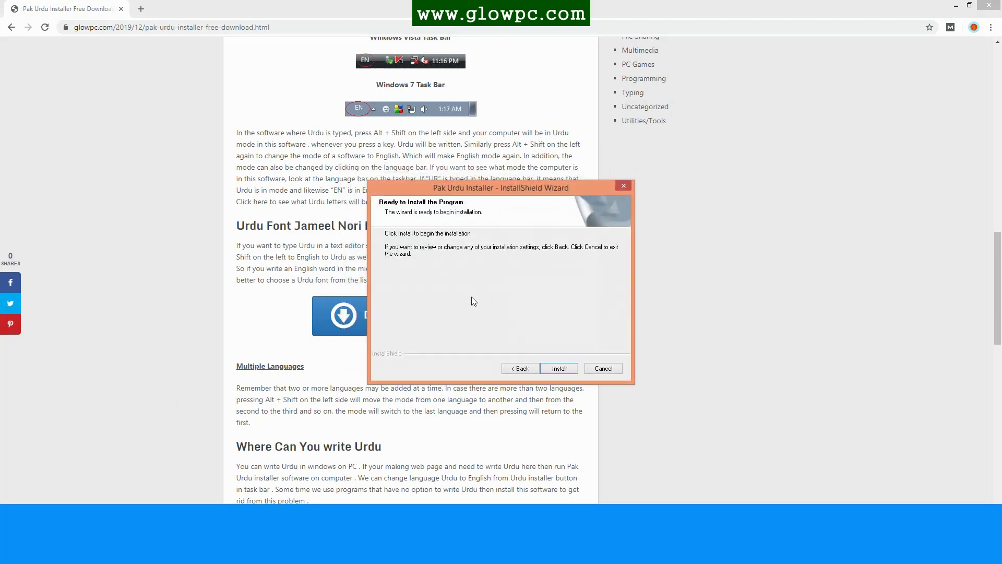
pyautogui.click(559, 368)
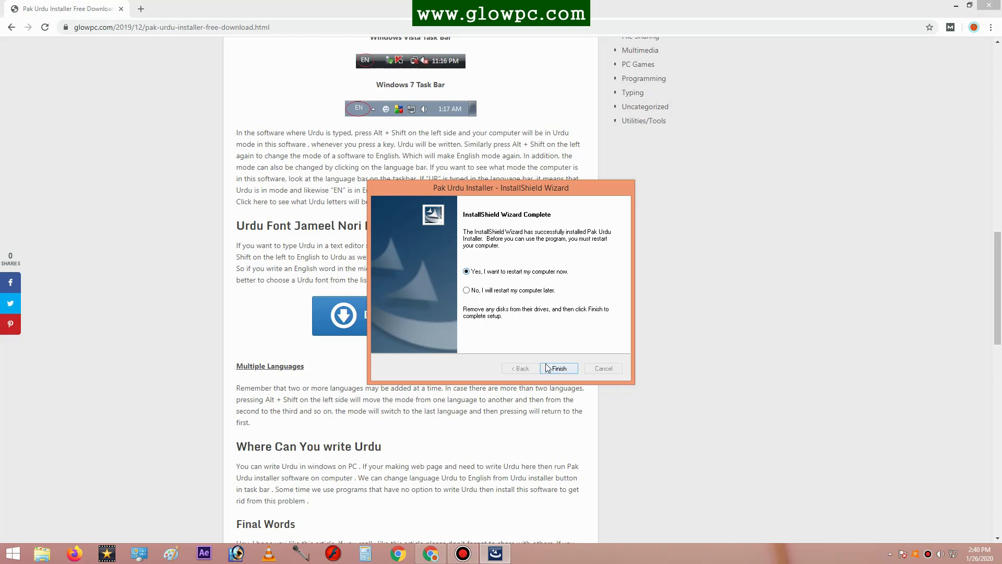
pyautogui.moveTo(456, 561)
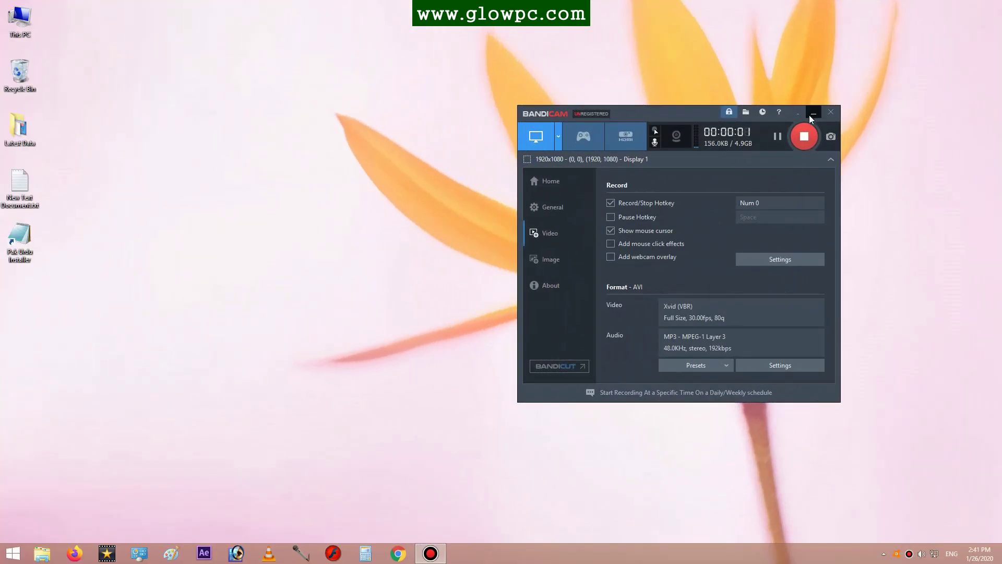
# Minimize Bandicam and change the taskbar input language from ENG to Urdu (Pakistan)
pyautogui.click(811, 114)
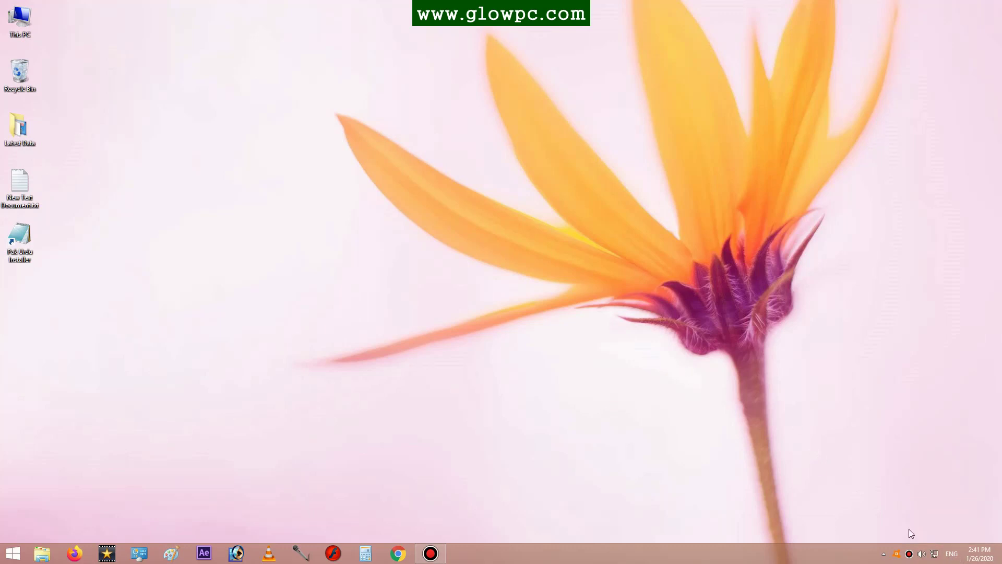
pyautogui.click(950, 553)
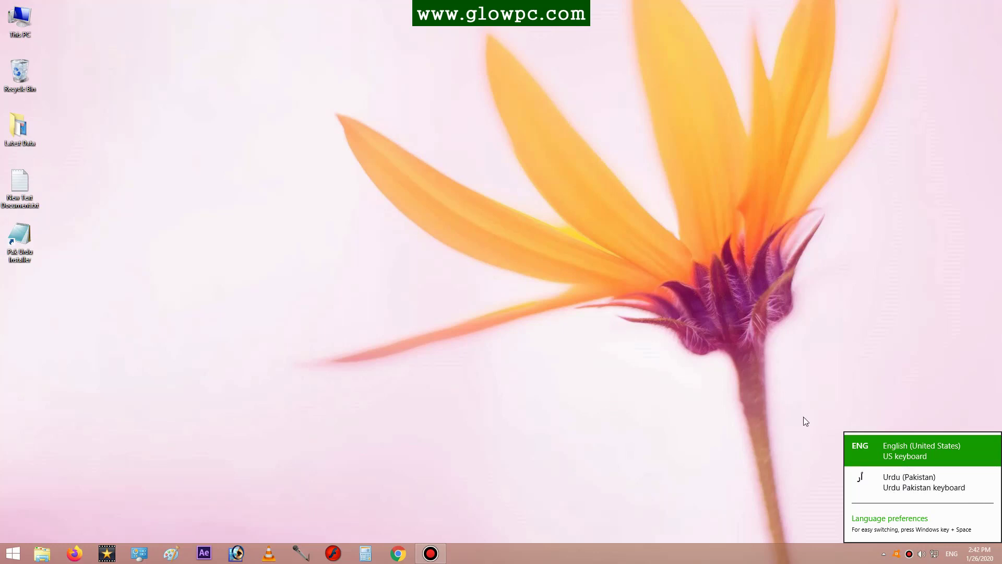
pyautogui.click(870, 478)
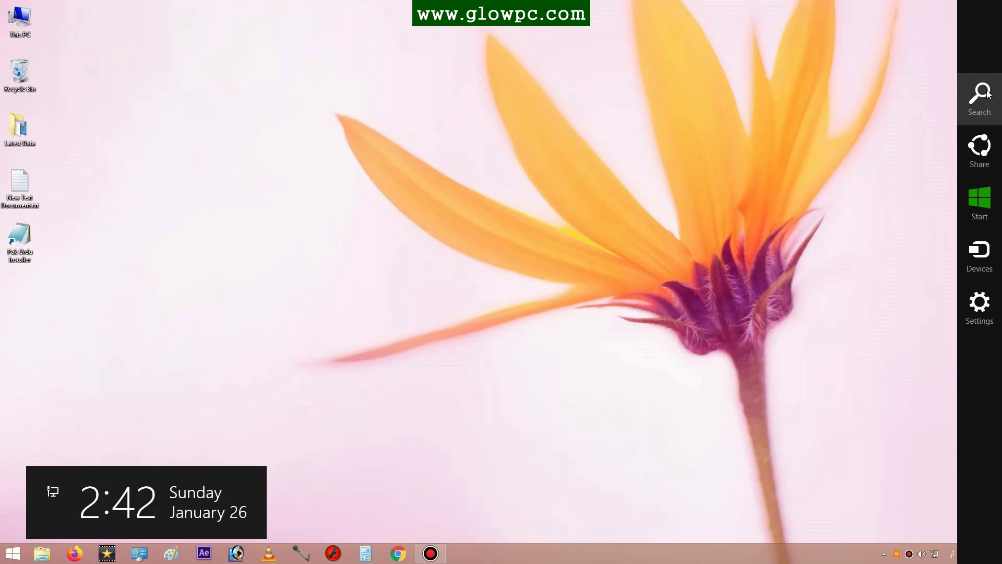
# Clear the Urdu letters typed into Search and switch the input language back to English
pyautogui.click(990, 114)
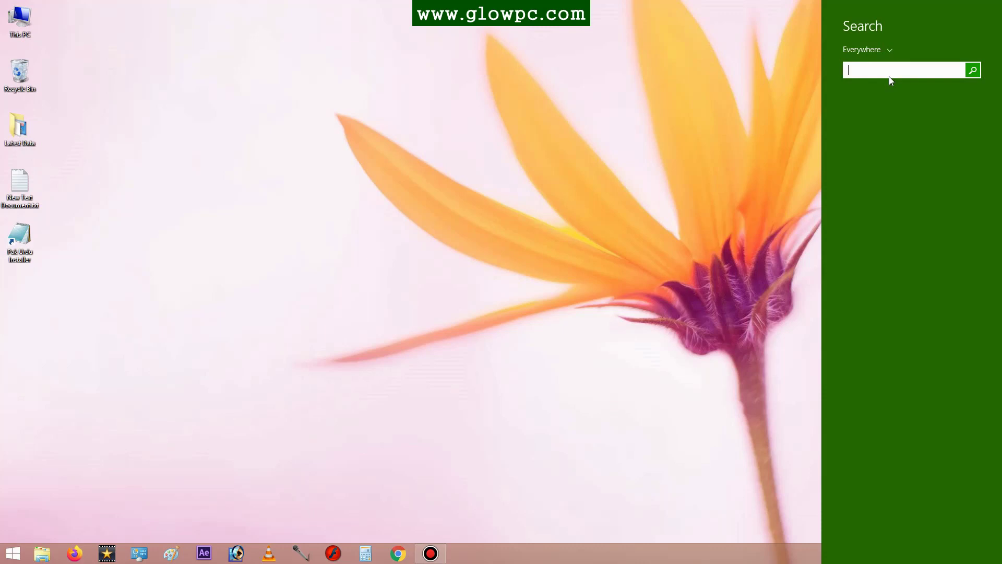
pyautogui.write('مس و')
pyautogui.press('BackSpace')
pyautogui.press('BackSpace')
pyautogui.press('BackSpace')
pyautogui.click(771, 192)
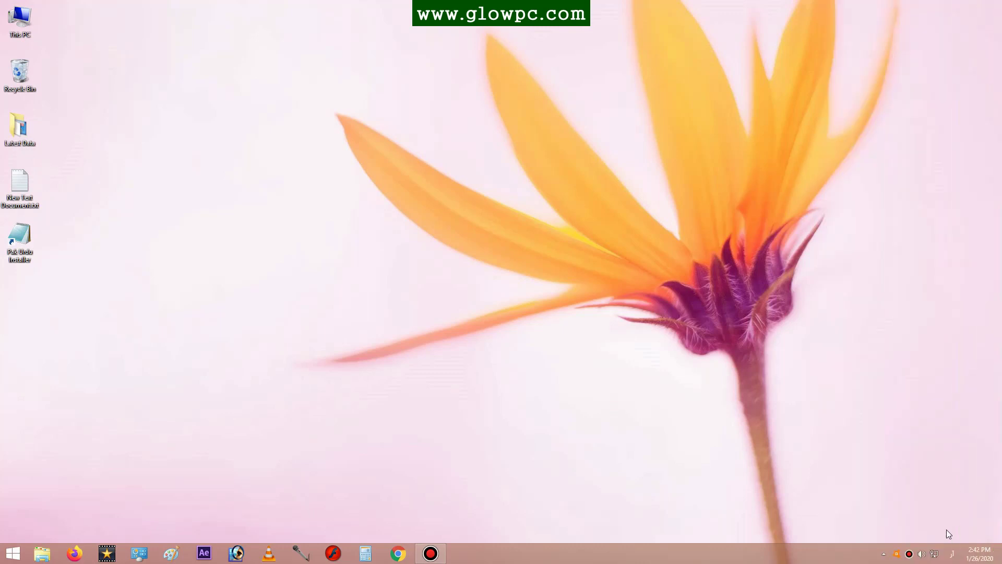
pyautogui.click(952, 553)
pyautogui.click(917, 452)
# Search 'micr' and launch Microsoft Office Word 2007
pyautogui.click(979, 86)
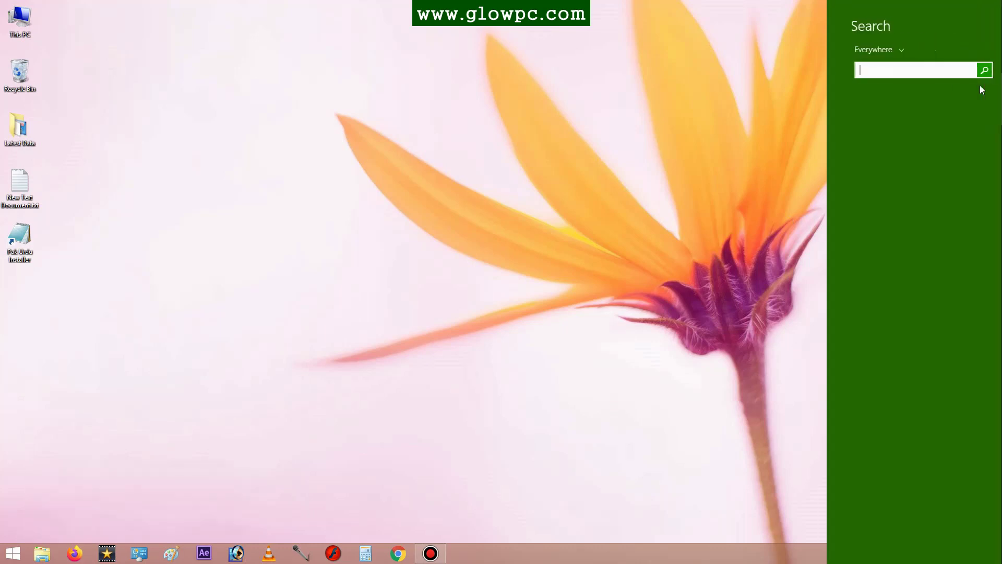
pyautogui.write('microsoft Office Excel 2007')
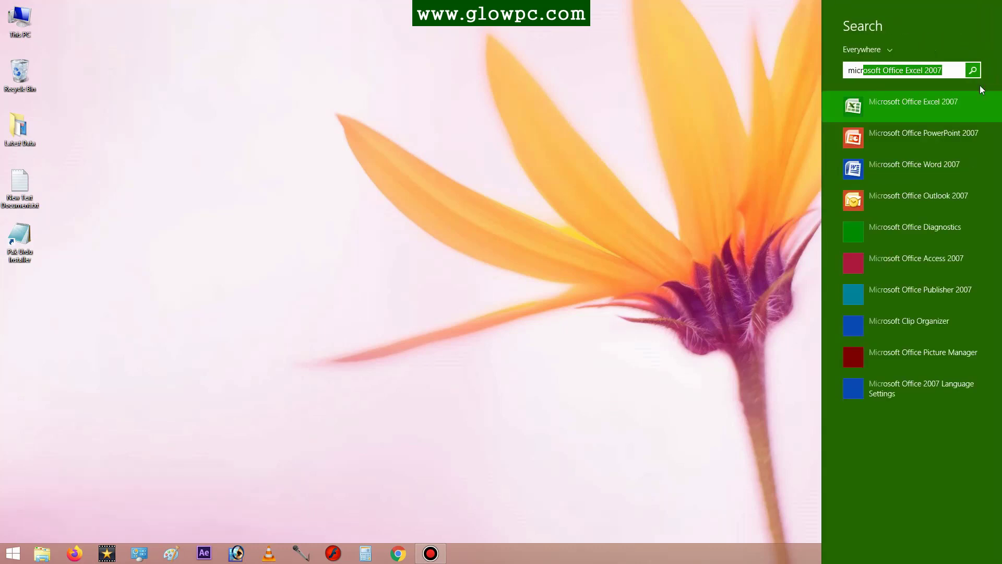
pyautogui.click(932, 162)
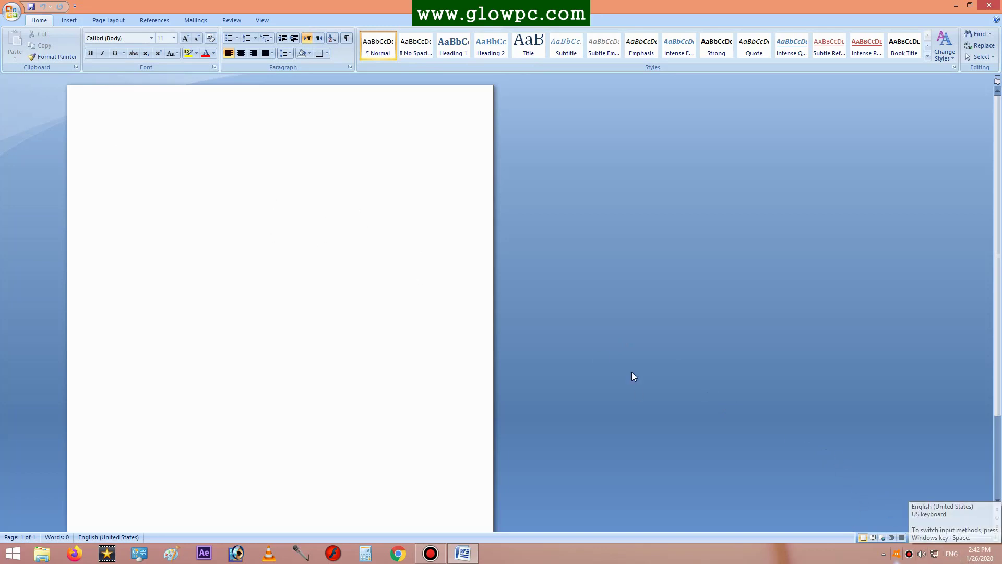
# Switch the input language to Urdu (Pakistan) and set the font size to 28
pyautogui.click(951, 554)
pyautogui.click(892, 483)
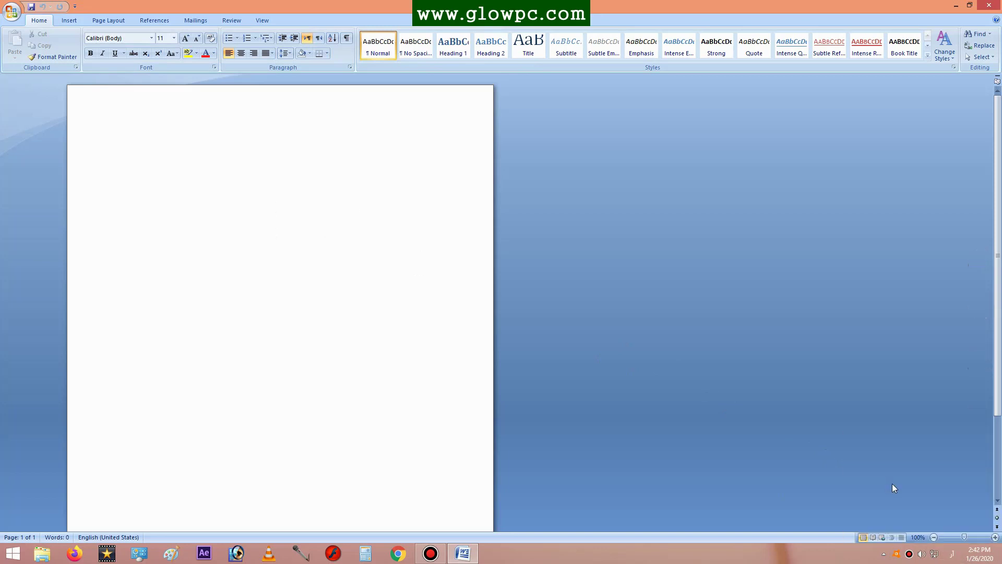
pyautogui.click(174, 39)
pyautogui.click(161, 155)
# Type the Urdu sentence 'کیا حال ہے', correcting the mistyped first letters
pyautogui.write('کے')
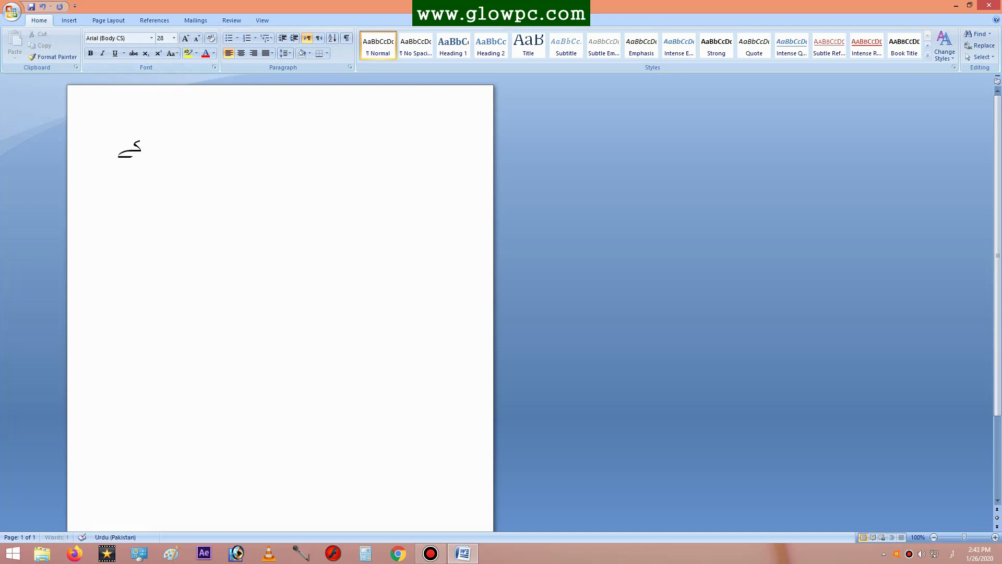
pyautogui.write('ا')
pyautogui.press('BackSpace')
pyautogui.press('BackSpace')
pyautogui.write('یا')
pyautogui.write(' حال')
pyautogui.write(' ہے')
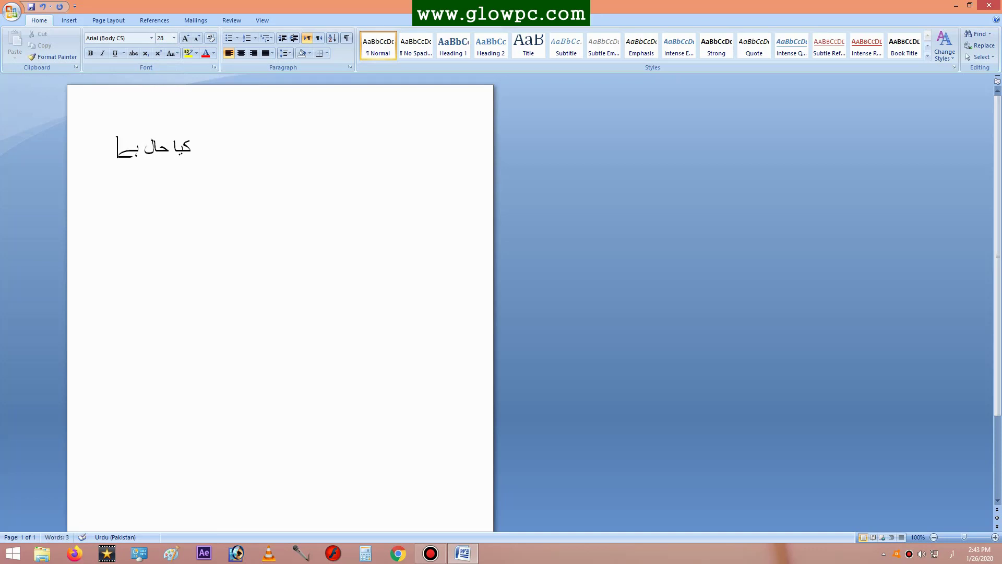